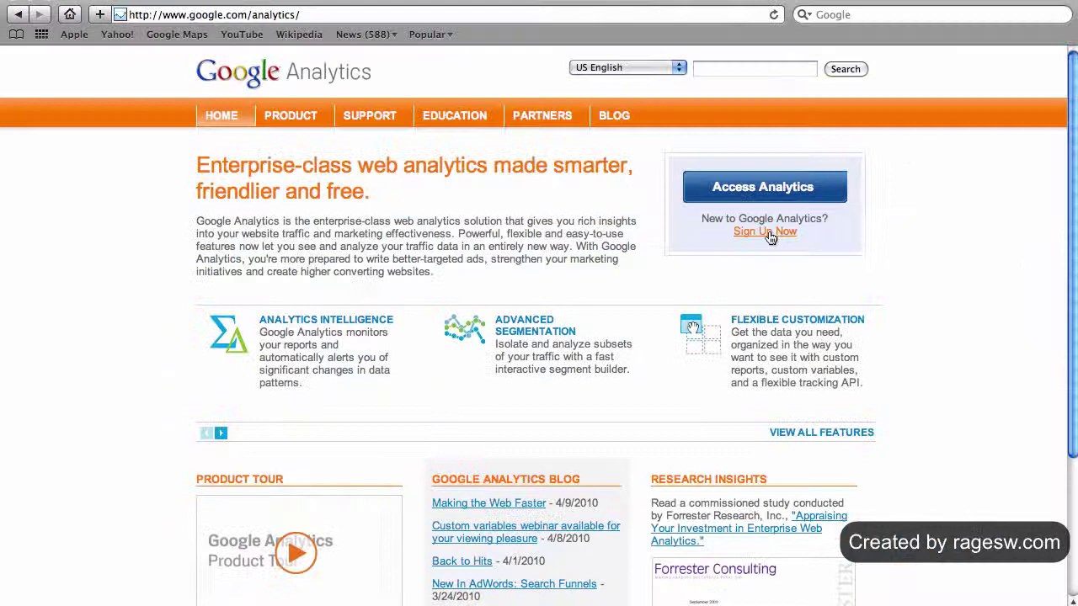
Step: Sign in to Google Analytics with the account email and password and start a new account signup
{"action": "left_click", "coordinate": [768, 194]}
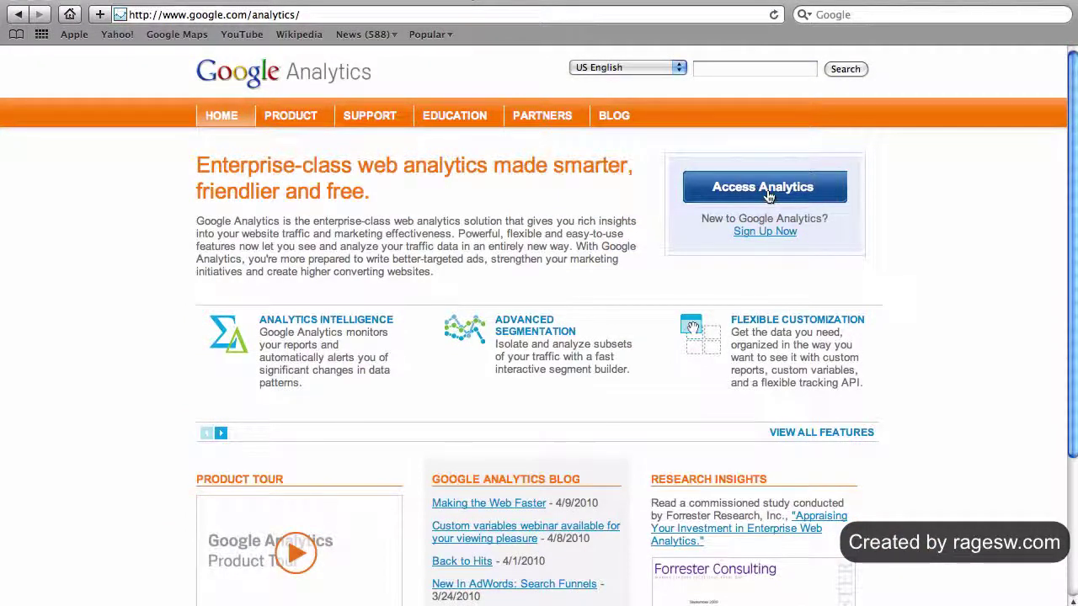
{"action": "type", "text": "SEOVideoCourse"}
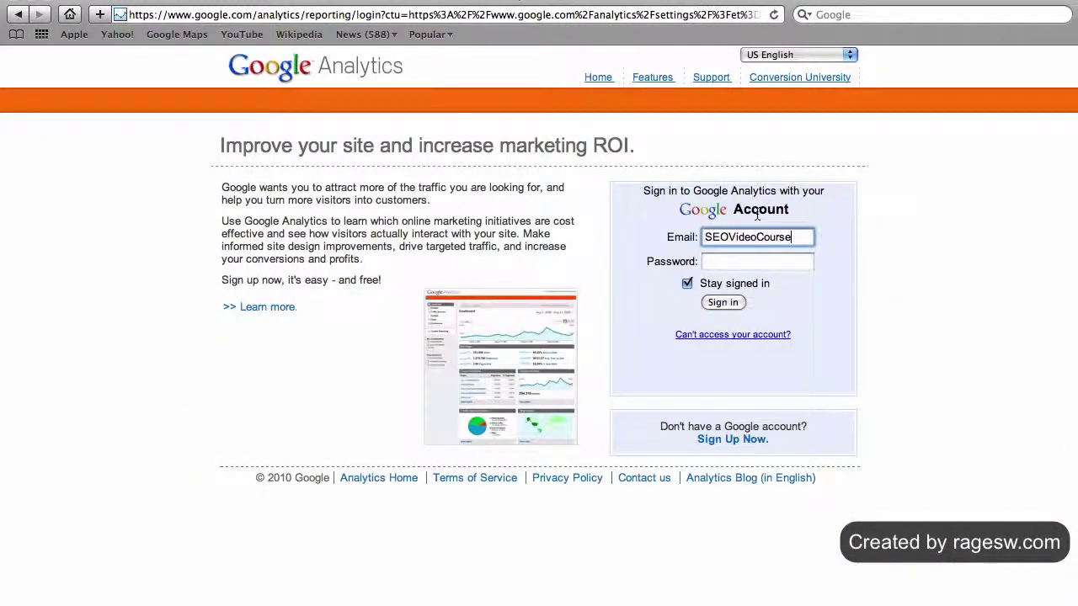
{"action": "key", "text": "Tab"}
{"action": "type", "text": "•••••"}
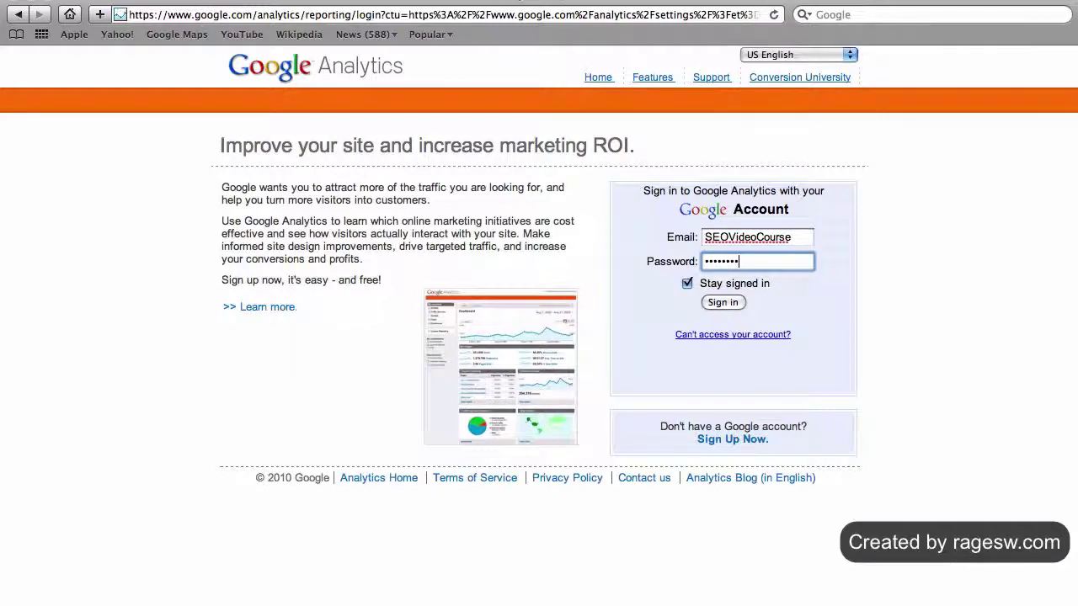
{"action": "key", "text": "Return"}
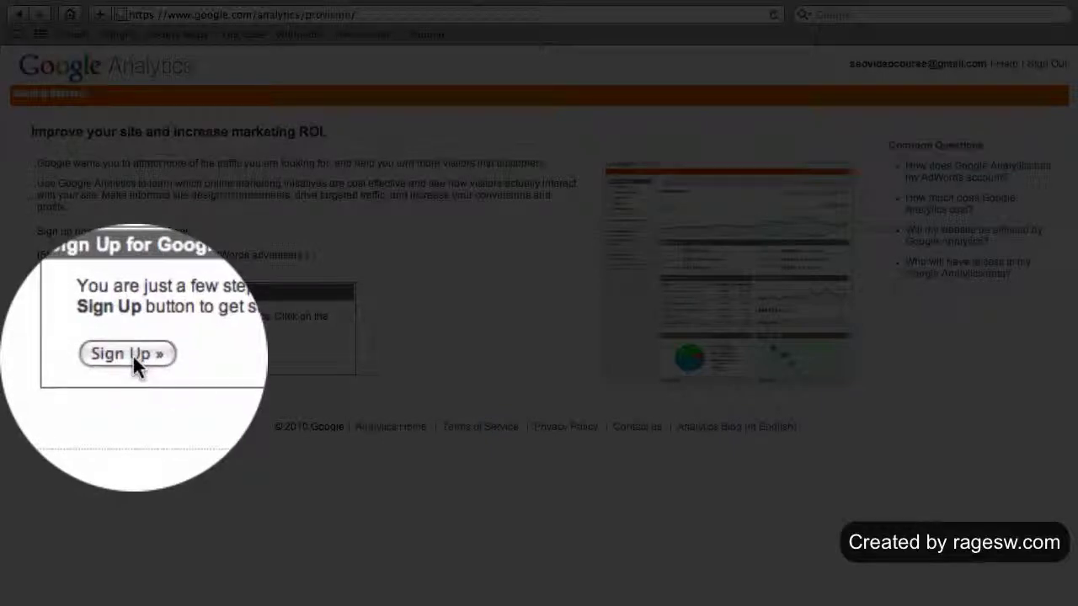
{"action": "left_click", "coordinate": [90, 356]}
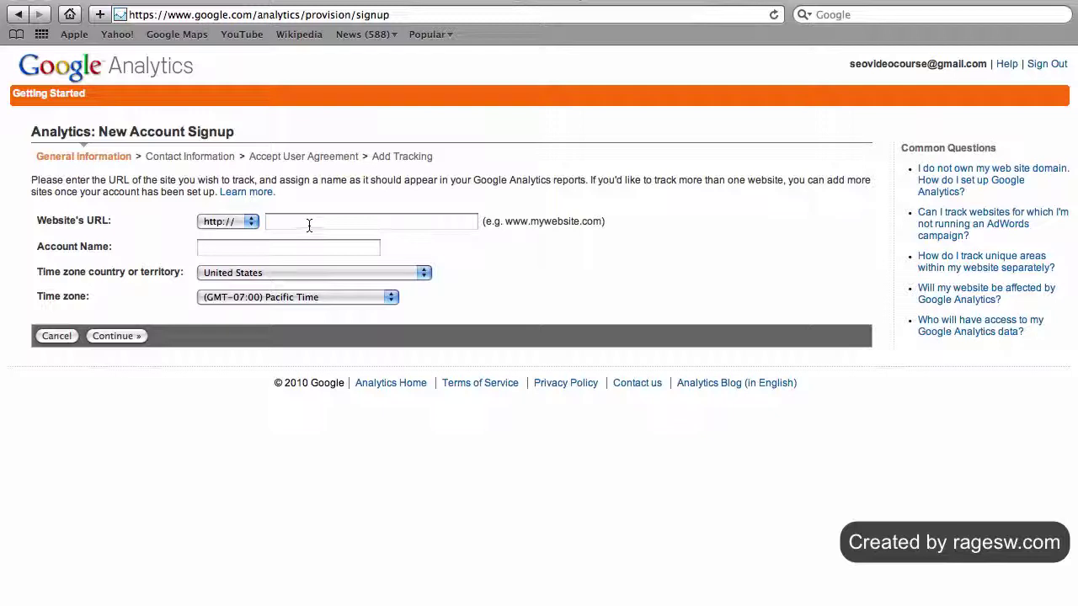
{"action": "left_click", "coordinate": [309, 225]}
{"action": "type", "text": "ww"}
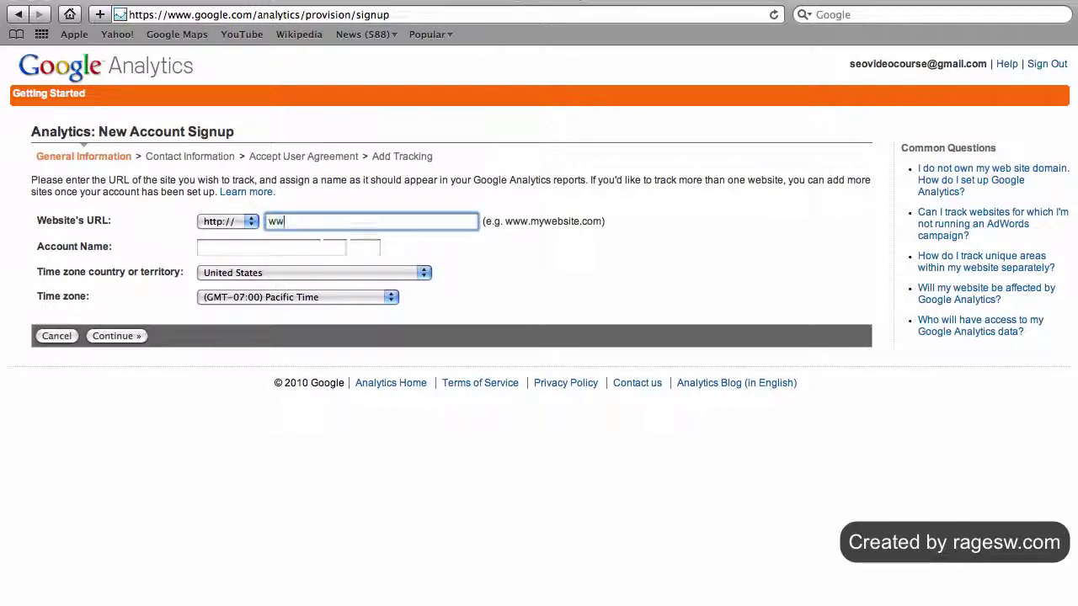
{"action": "type", "text": "w.mysite.com"}
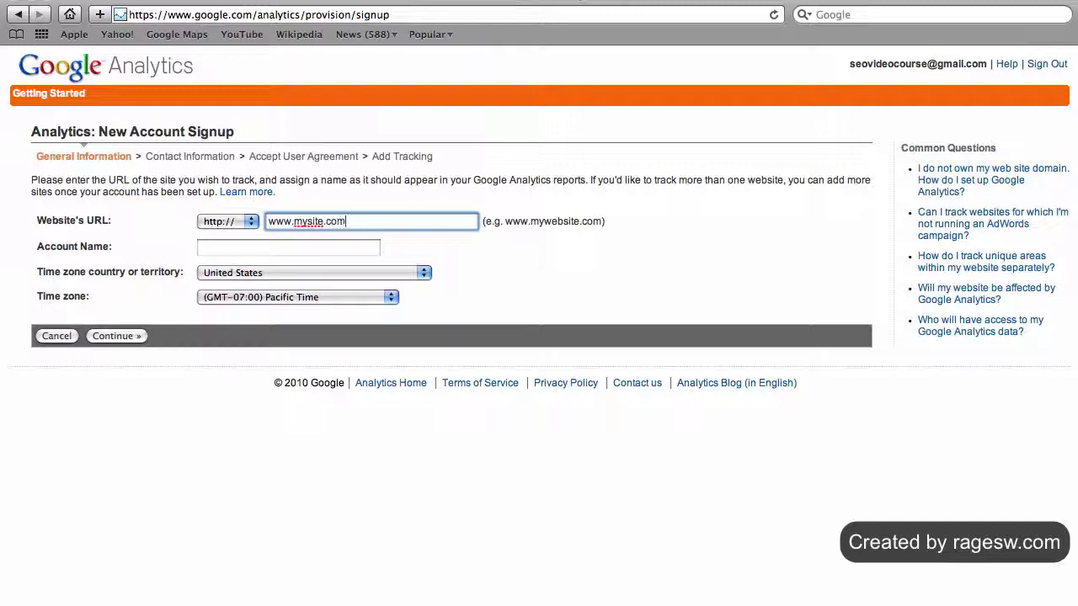
{"action": "key", "text": "Tab"}
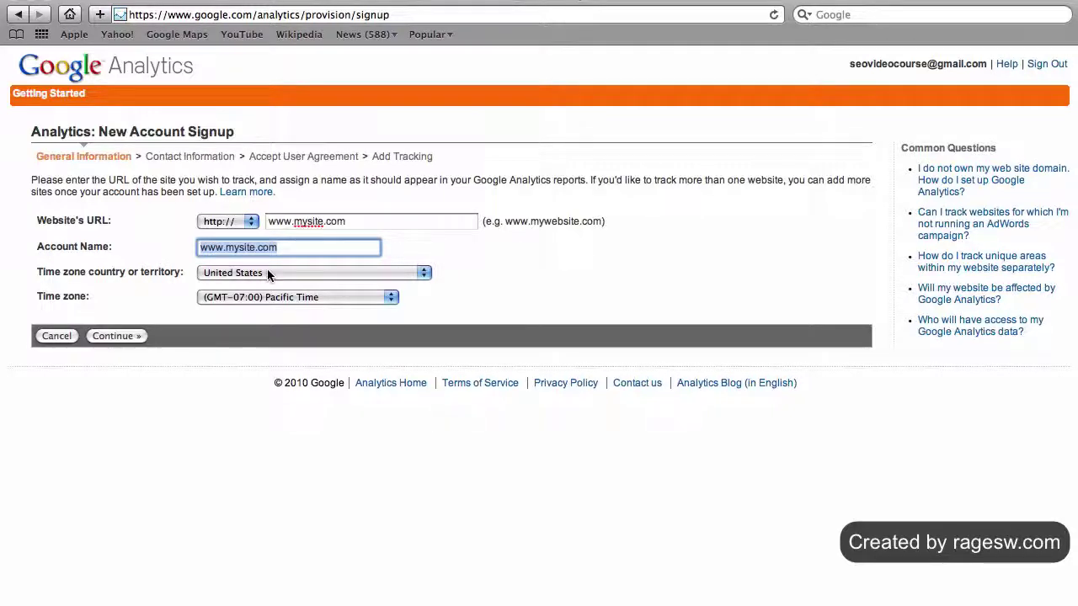
{"action": "left_click", "coordinate": [422, 273]}
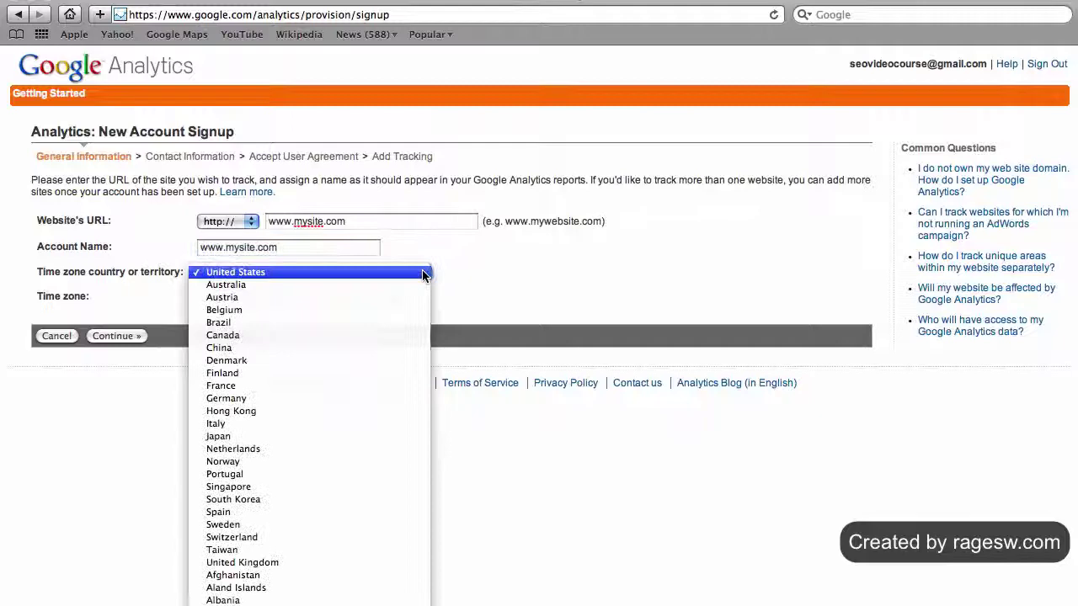
{"action": "left_click", "coordinate": [418, 273]}
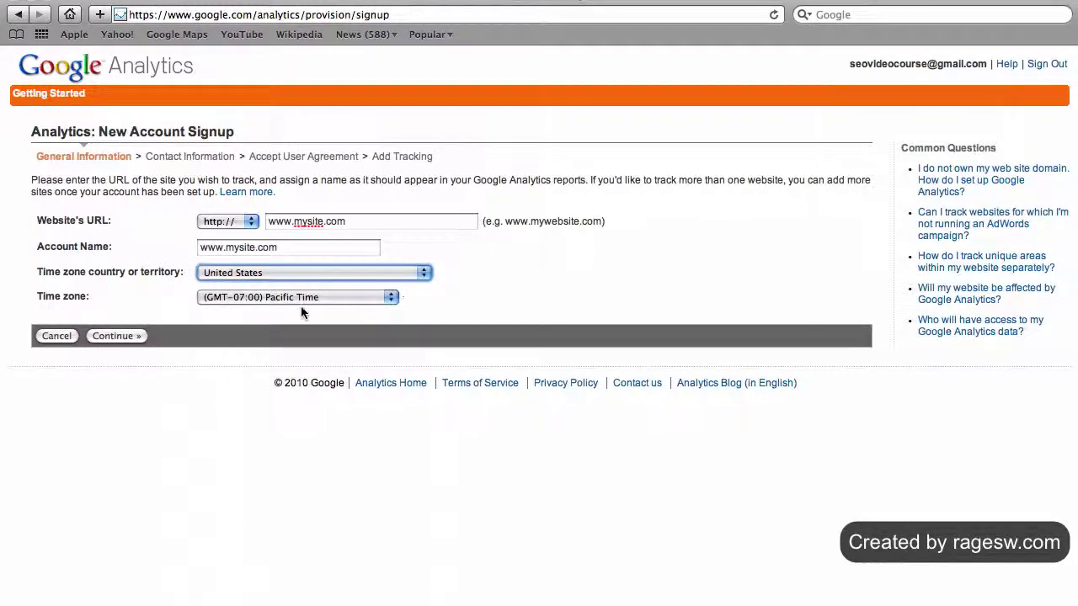
Step: Fill in the contact's last name, first name and the country United States
{"action": "left_click", "coordinate": [118, 335]}
{"action": "left_click", "coordinate": [197, 187]}
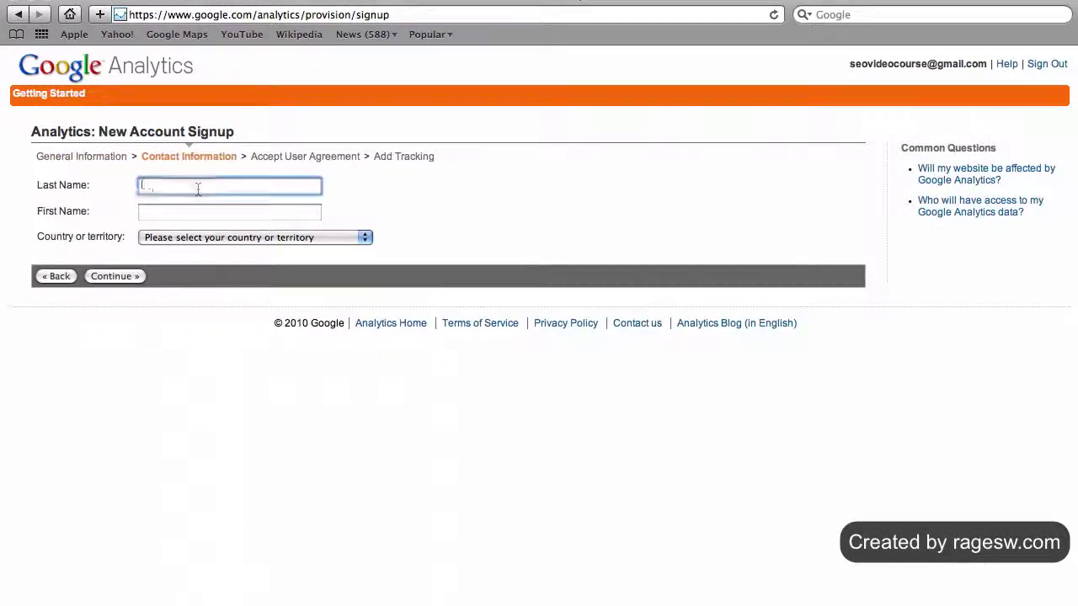
{"action": "type", "text": "John"}
{"action": "key", "text": "Tab"}
{"action": "type", "text": "Smith"}
{"action": "key", "text": "Tab"}
{"action": "type", "text": "United States"}
Step: Agree to the terms of service and create the new Analytics account
{"action": "left_click", "coordinate": [125, 278]}
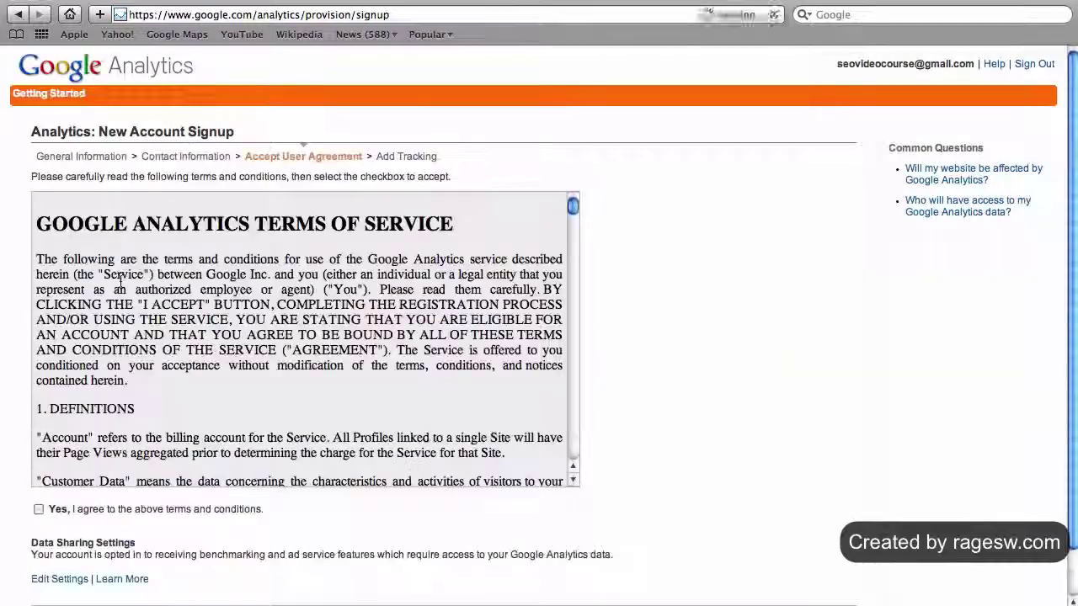
{"action": "scroll", "coordinate": [126, 379], "scroll_direction": "down", "scroll_amount": 2}
{"action": "left_click", "coordinate": [39, 506]}
{"action": "left_click", "coordinate": [118, 599]}
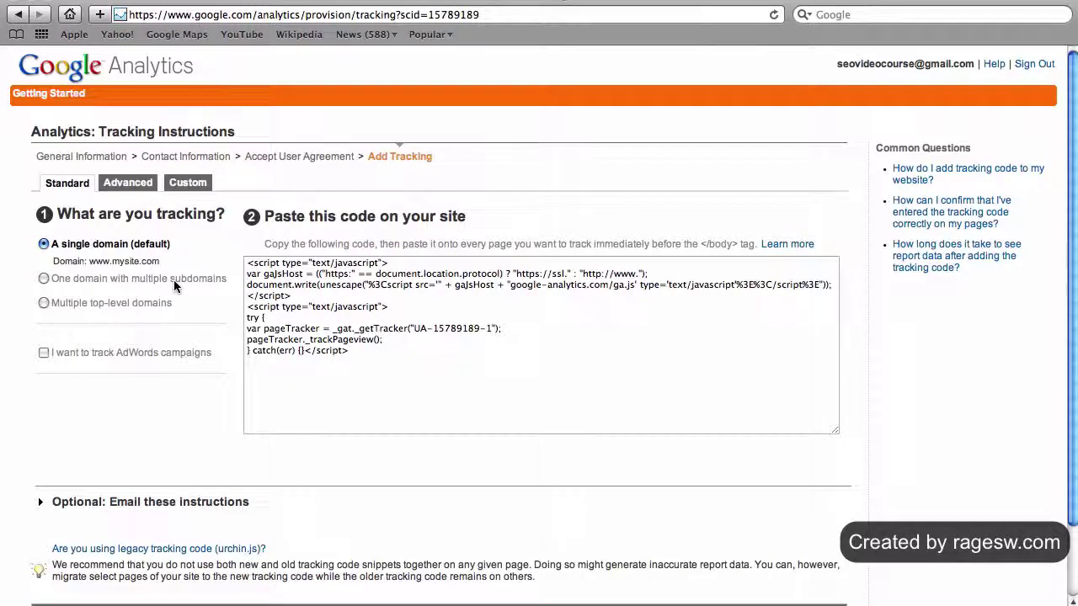
Step: Select the whole Google Analytics tracking code snippet and copy it via Edit > Copy
{"action": "left_click", "coordinate": [359, 358]}
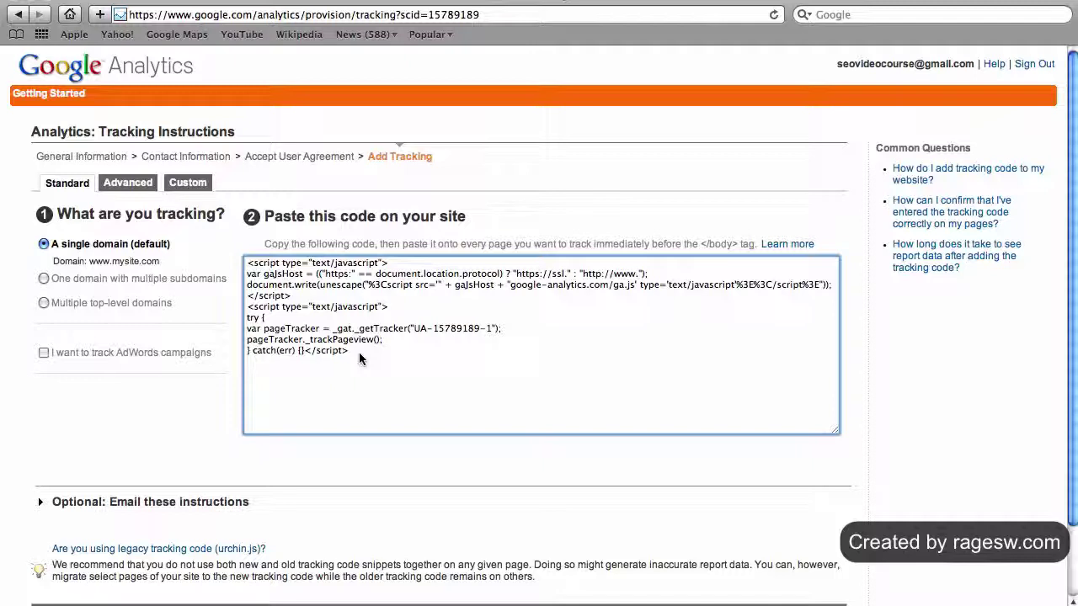
{"action": "key", "text": "super+a"}
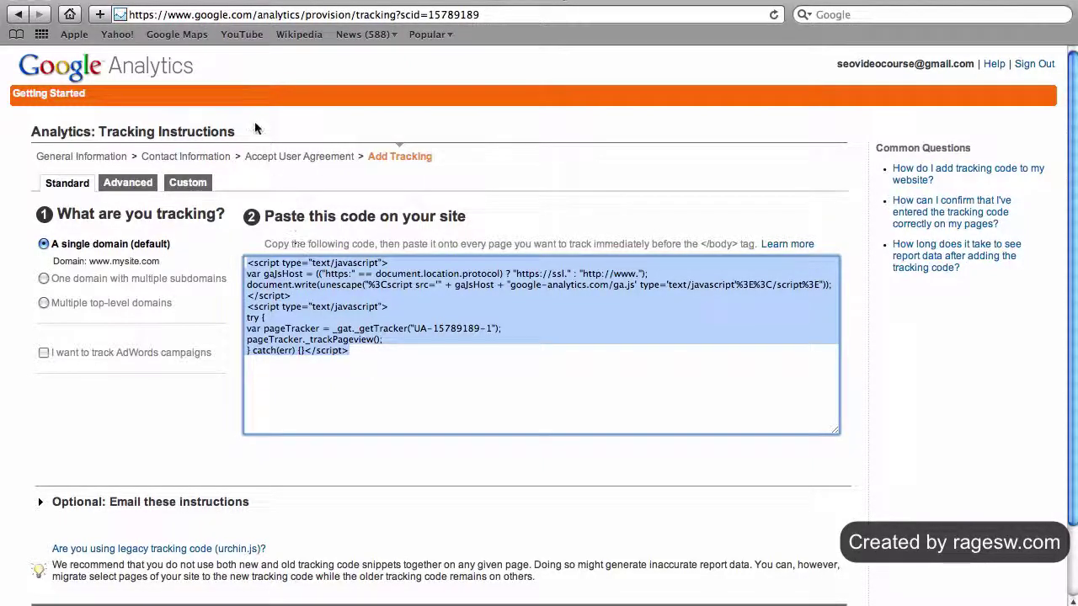
{"action": "left_click", "coordinate": [143, 0]}
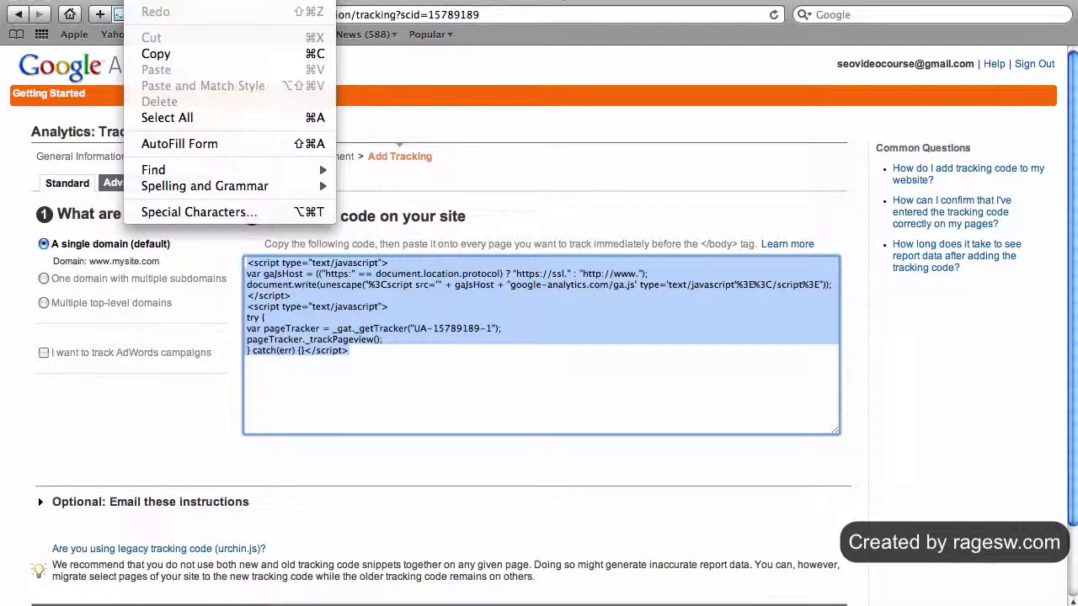
{"action": "left_click", "coordinate": [144, 50]}
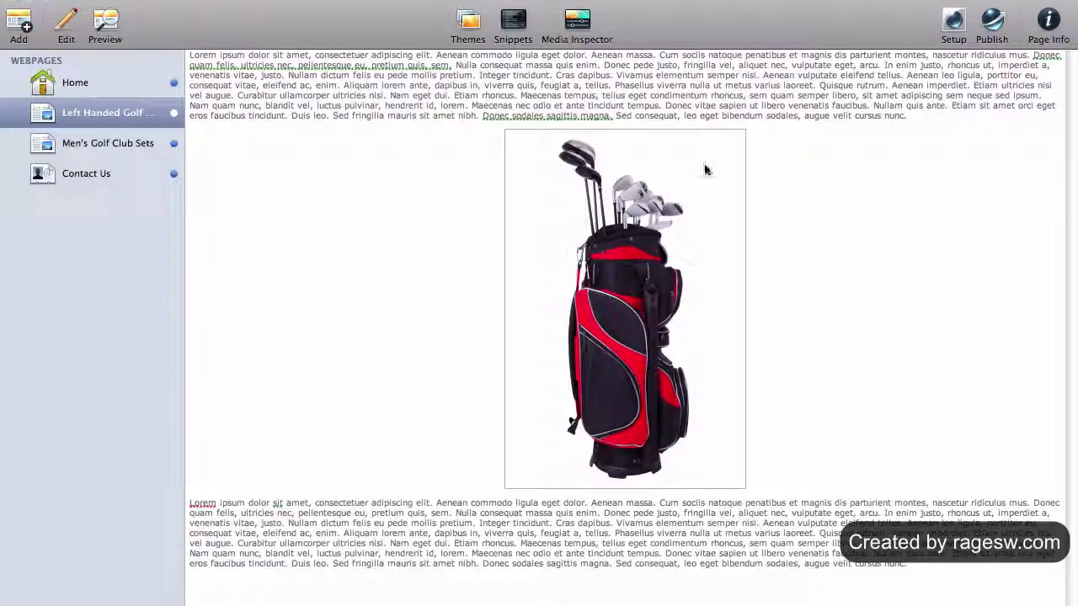
Step: Paste the tracking code into the Google Analytics box on Setup's Advanced tab and confirm with OK
{"action": "left_click", "coordinate": [981, 30]}
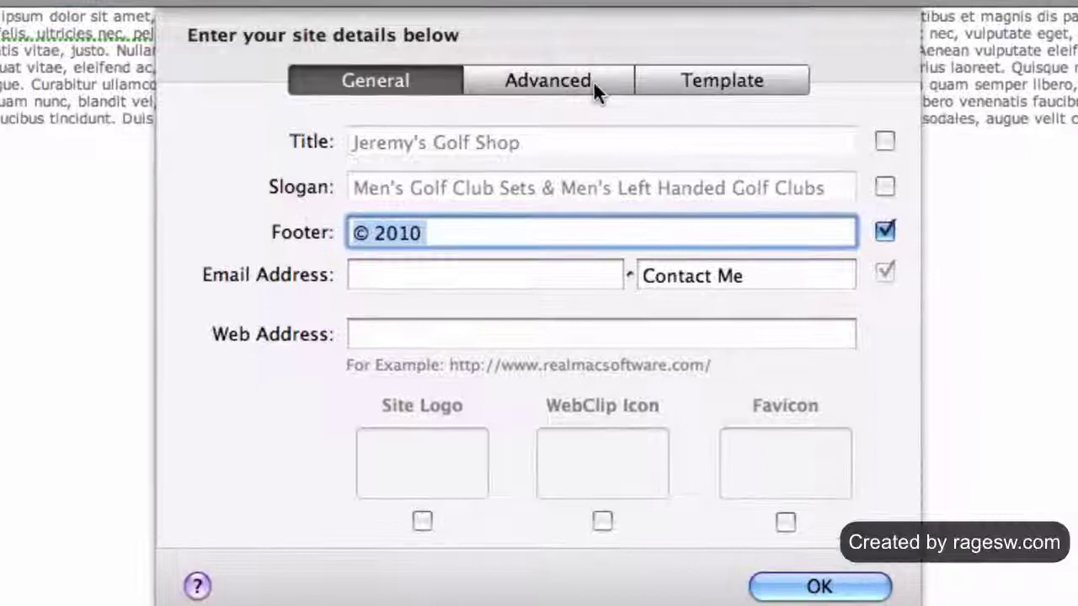
{"action": "left_click", "coordinate": [546, 78]}
{"action": "right_click", "coordinate": [551, 395]}
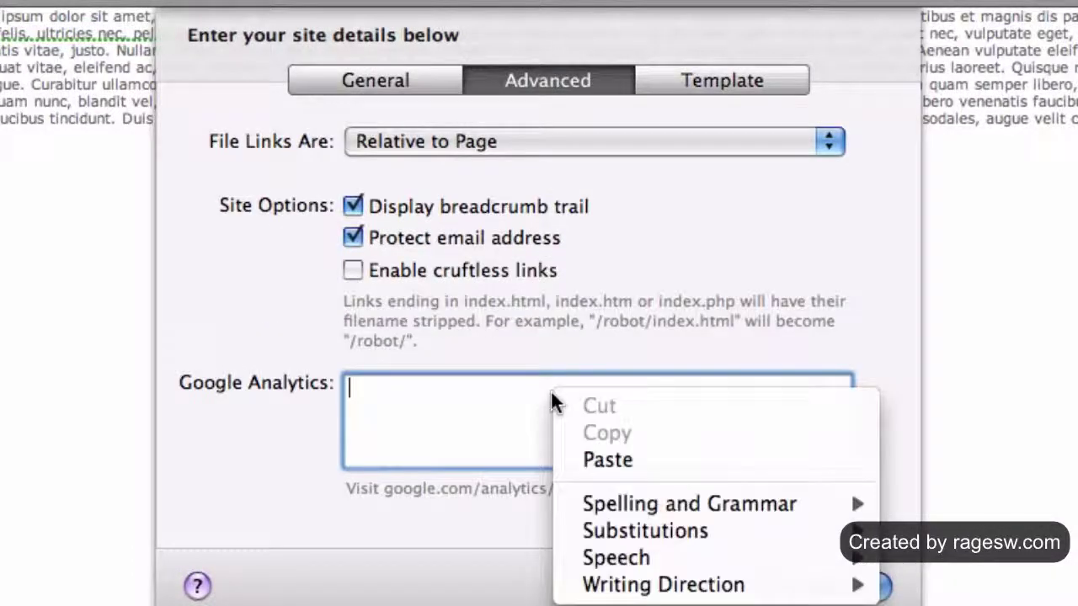
{"action": "left_click", "coordinate": [603, 460]}
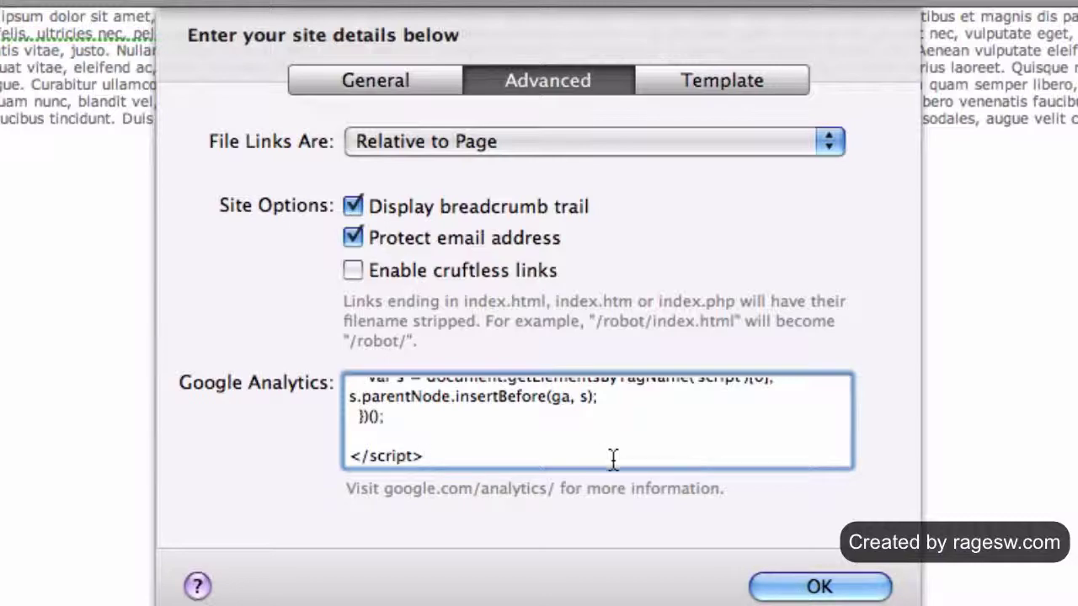
{"action": "left_click", "coordinate": [781, 587]}
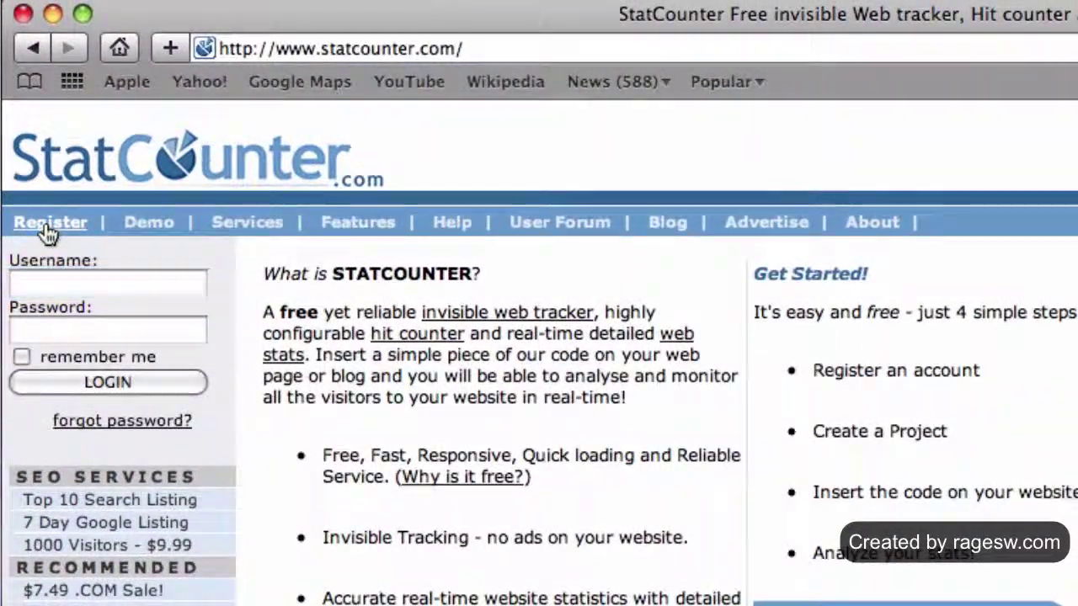
Step: Log in to StatCounter with the account username and password to reach My Projects
{"action": "left_click", "coordinate": [44, 206]}
{"action": "scroll", "coordinate": [472, 353], "scroll_direction": "down", "scroll_amount": 3}
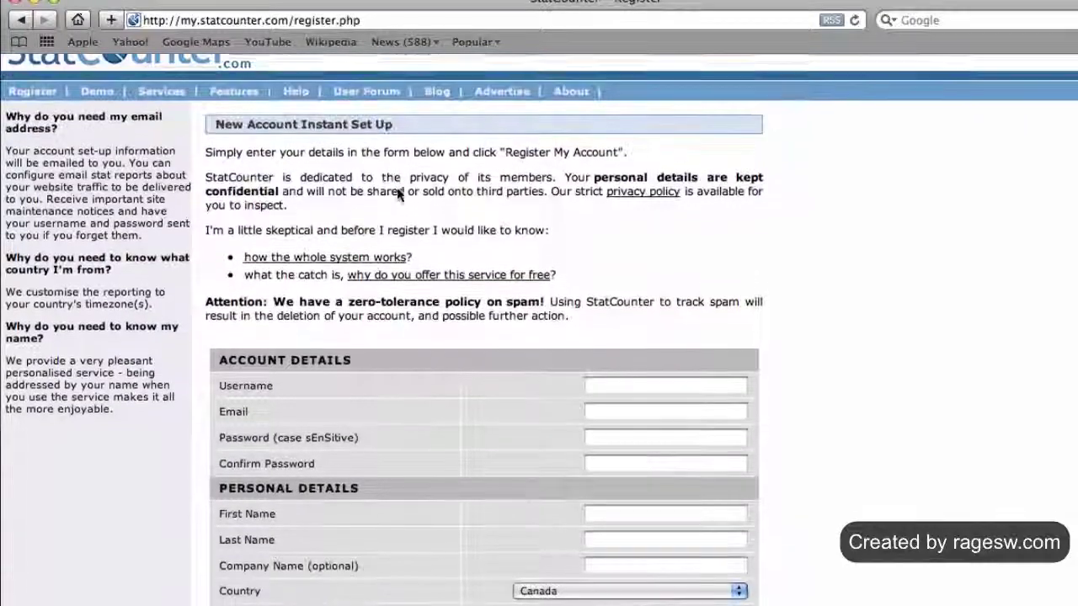
{"action": "scroll", "coordinate": [400, 194], "scroll_direction": "up", "scroll_amount": 1}
{"action": "left_click", "coordinate": [196, 108]}
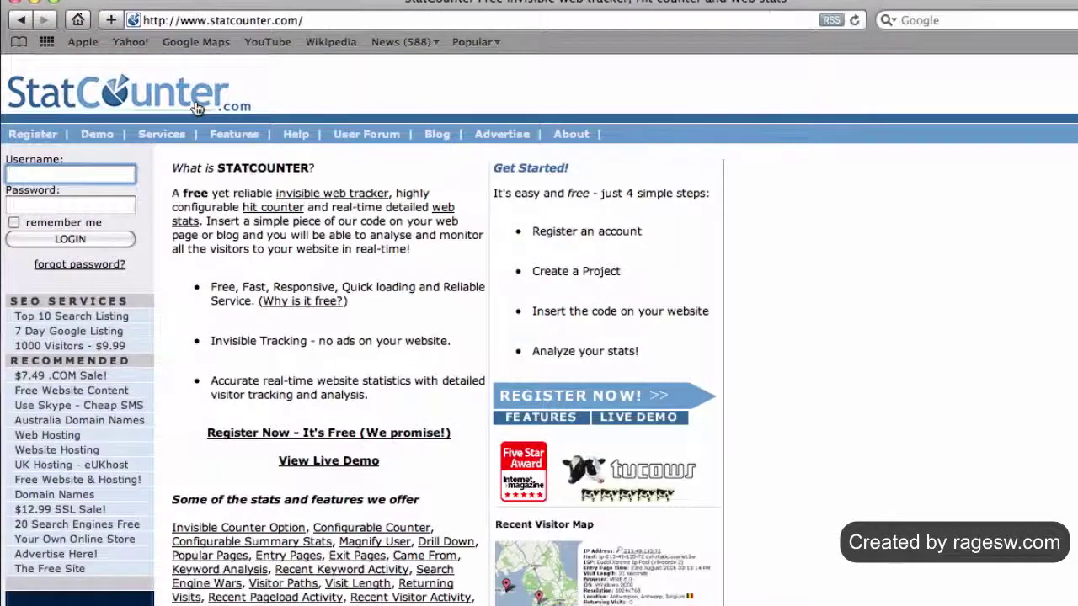
{"action": "key", "text": "Tab"}
{"action": "type", "text": "••••"}
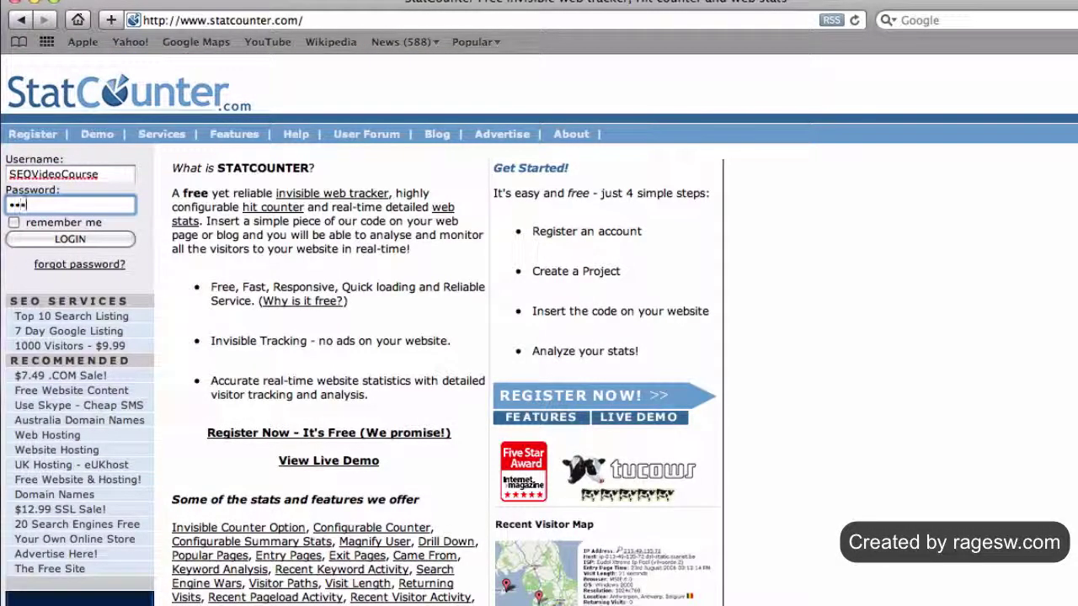
{"action": "type", "text": "••••"}
{"action": "left_click", "coordinate": [104, 239]}
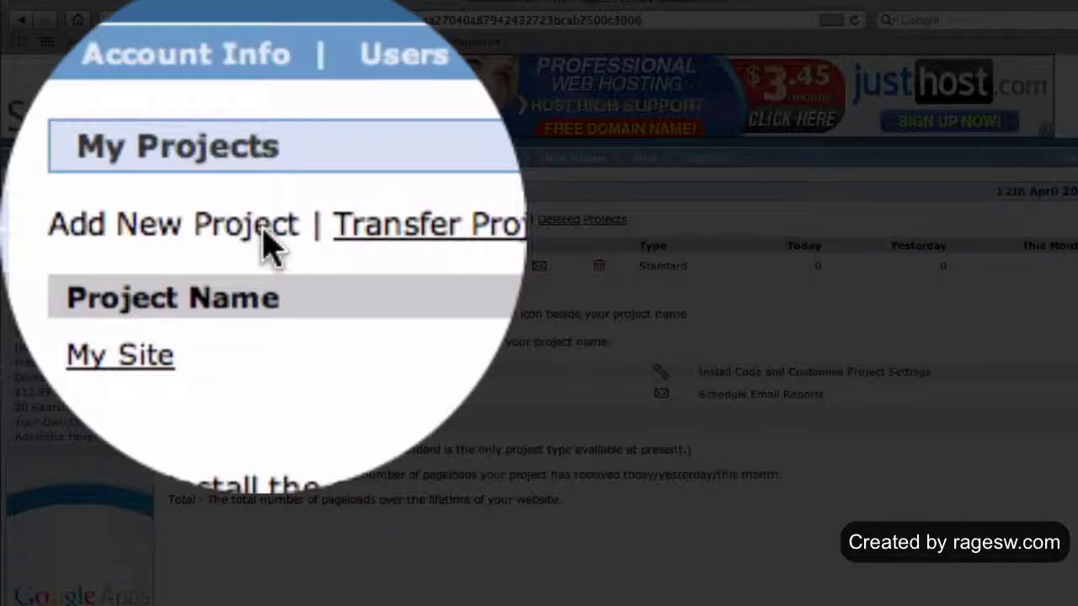
{"action": "left_click", "coordinate": [244, 221]}
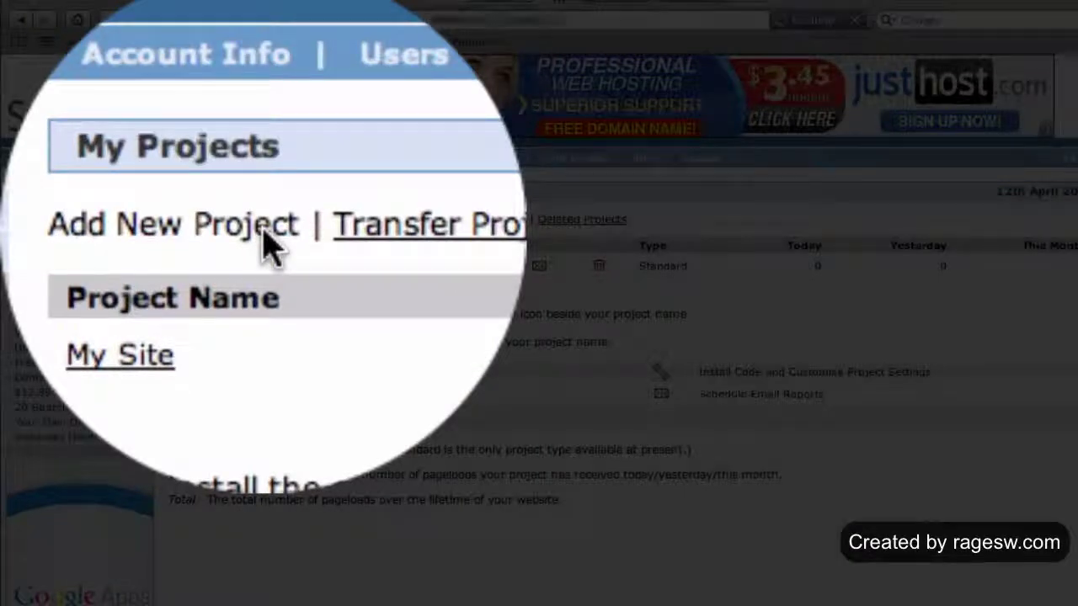
{"action": "scroll", "coordinate": [333, 266], "scroll_direction": "down", "scroll_amount": 3}
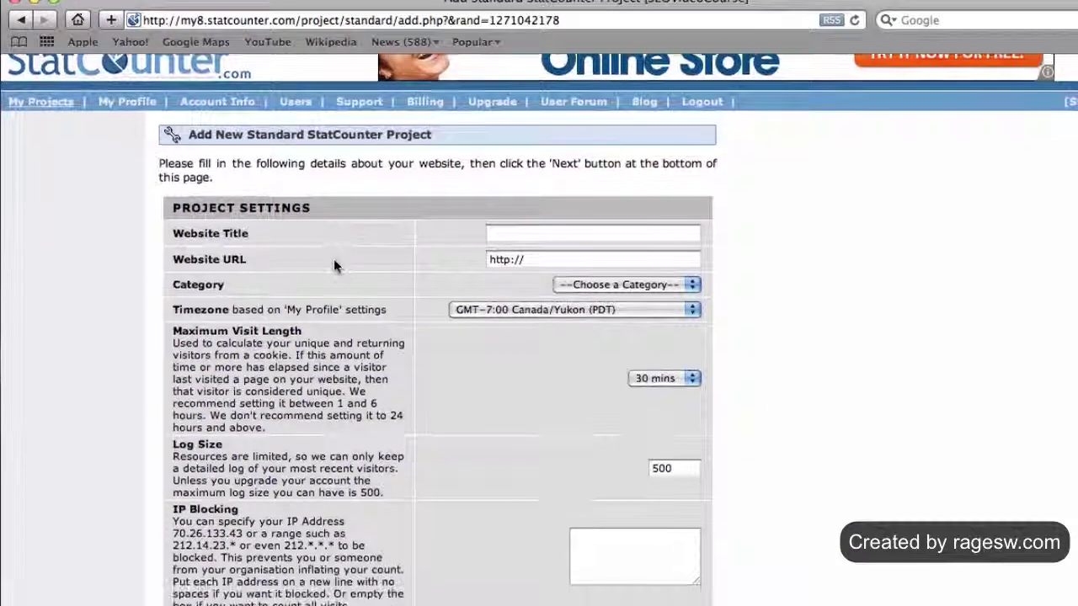
{"action": "left_click", "coordinate": [518, 216]}
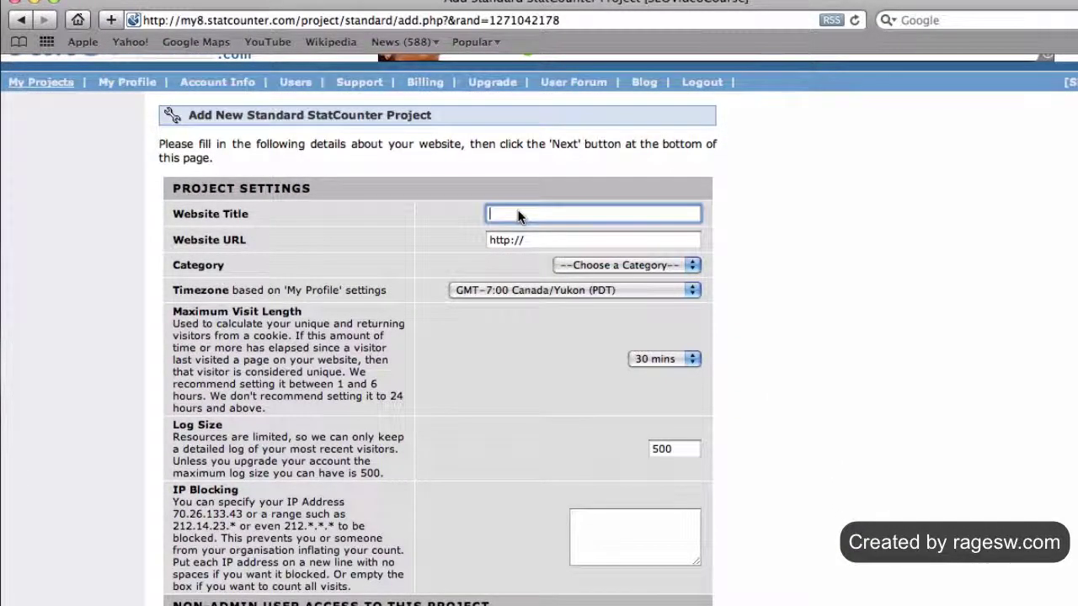
{"action": "type", "text": "My Website"}
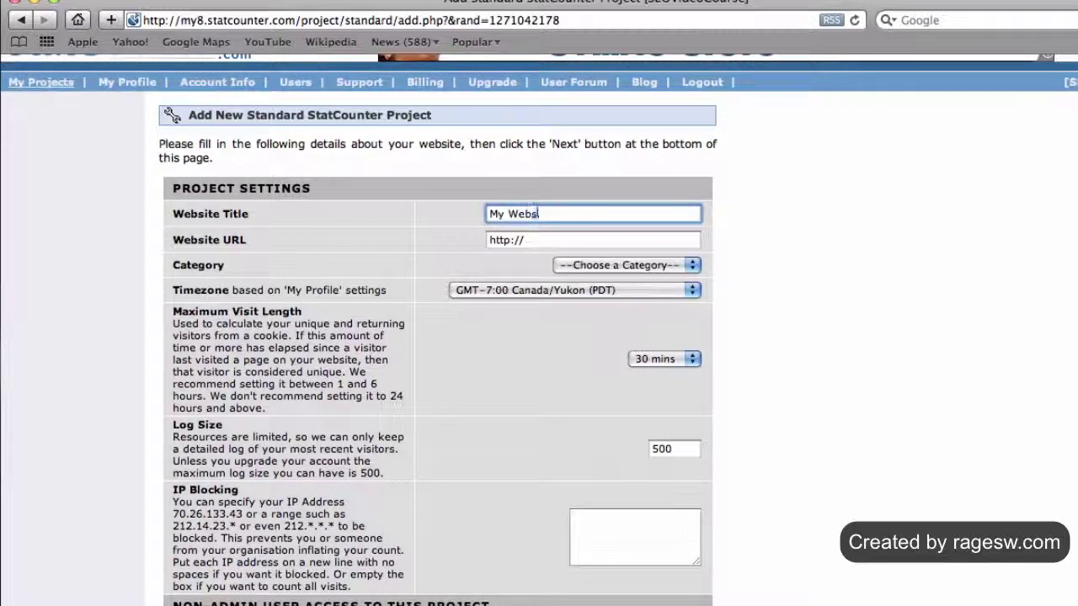
{"action": "left_click", "coordinate": [619, 245]}
{"action": "type", "text": "www.mywebsite.com"}
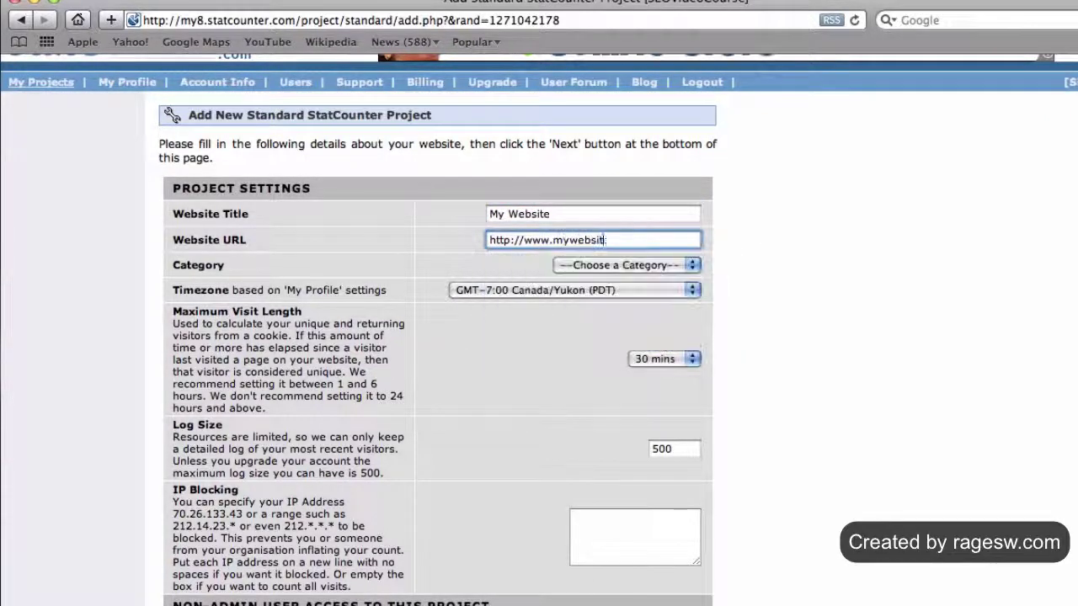
Step: Choose the Entertainment category and America/Dawson timezone, then submit the new project
{"action": "left_click", "coordinate": [693, 265]}
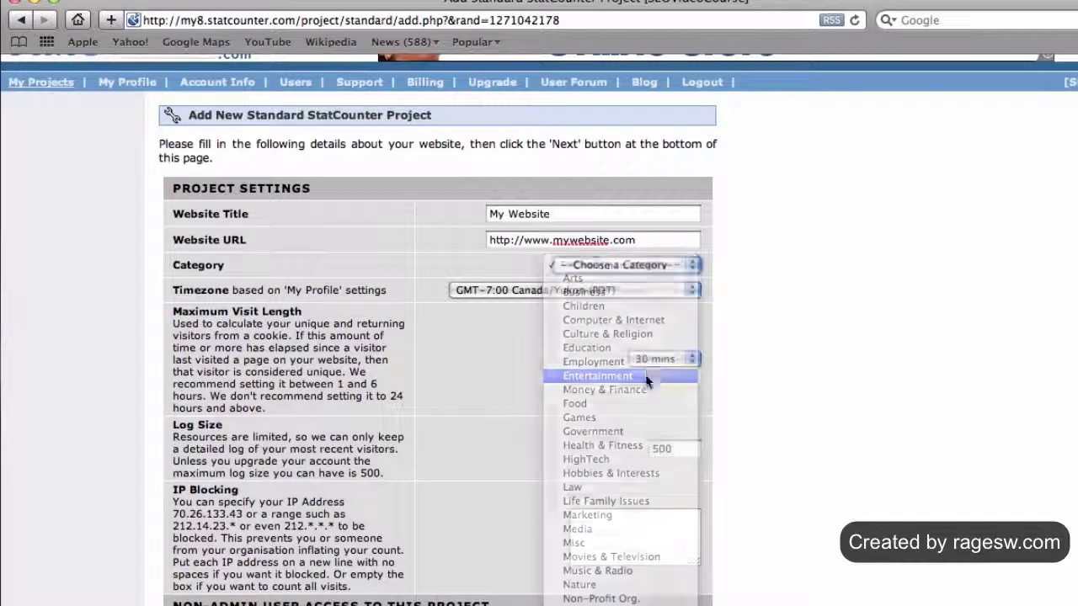
{"action": "left_click", "coordinate": [623, 375]}
{"action": "left_click", "coordinate": [684, 293]}
{"action": "left_click", "coordinate": [573, 373]}
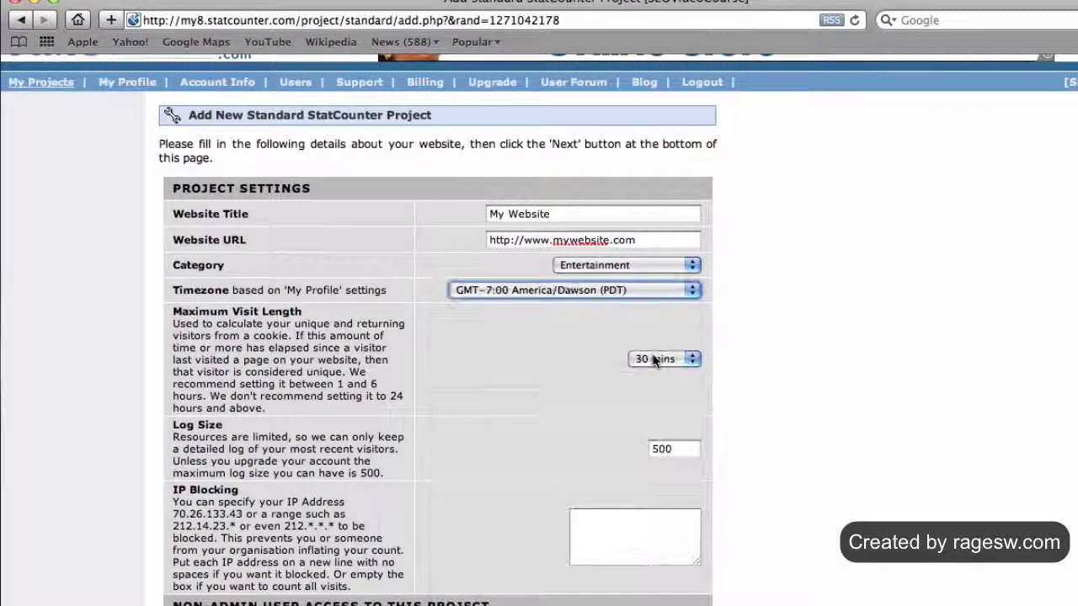
{"action": "scroll", "coordinate": [610, 423], "scroll_direction": "down", "scroll_amount": 1}
{"action": "left_click", "coordinate": [601, 488]}
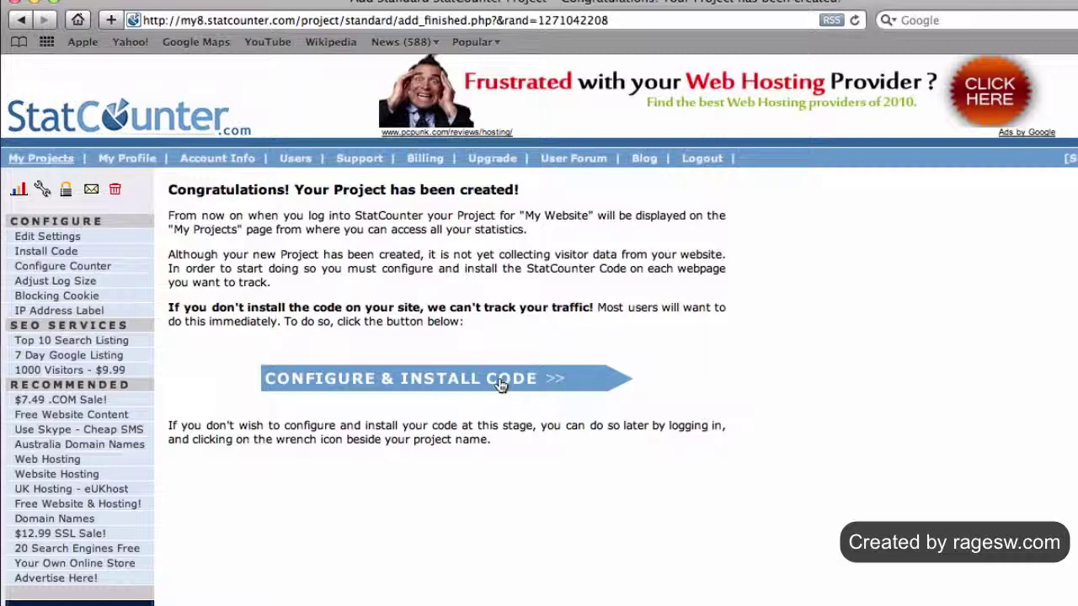
Step: Configure the My Website tracking code as an Invisible Counter
{"action": "left_click", "coordinate": [500, 379]}
{"action": "scroll", "coordinate": [500, 384], "scroll_direction": "down", "scroll_amount": 3}
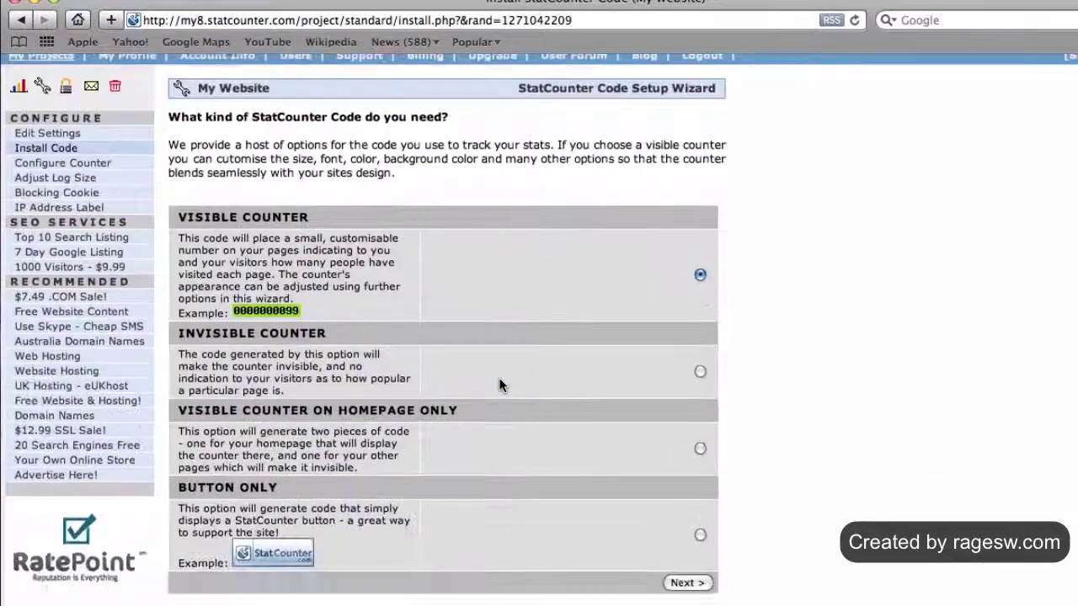
{"action": "scroll", "coordinate": [500, 385], "scroll_direction": "down", "scroll_amount": 2}
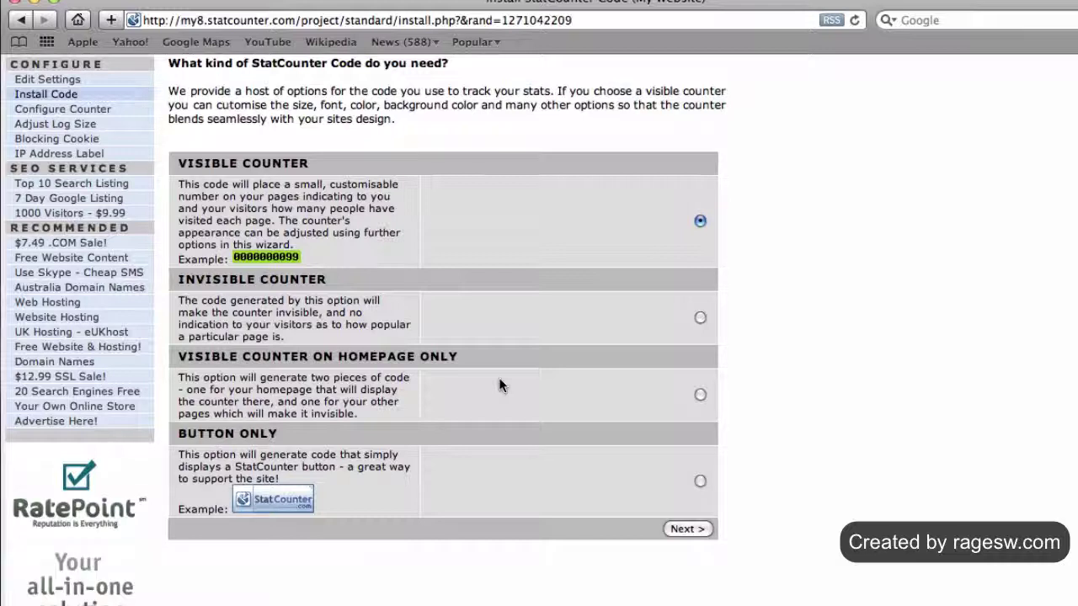
{"action": "left_click", "coordinate": [700, 318]}
{"action": "left_click", "coordinate": [692, 528]}
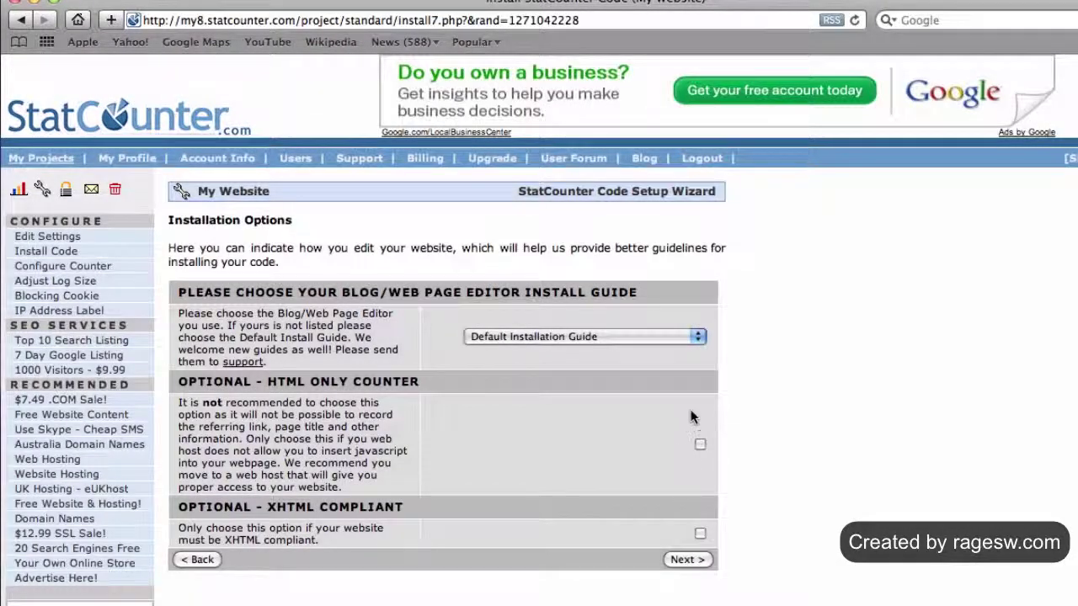
Step: Keep the Default Installation Guide, generate the code, and select the whole StatCounter code
{"action": "left_click", "coordinate": [698, 337]}
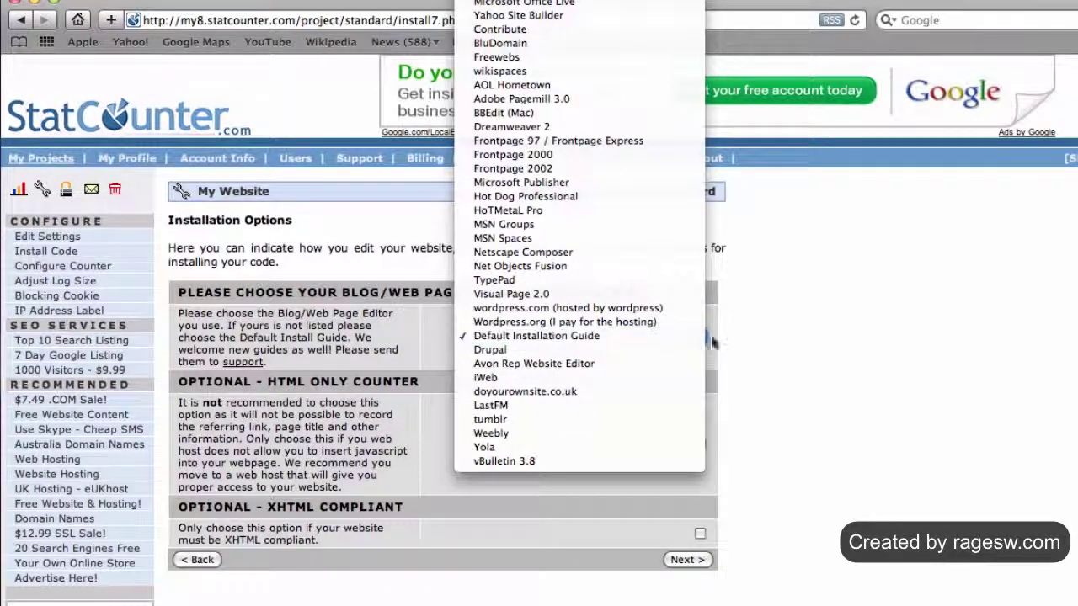
{"action": "left_click", "coordinate": [699, 337]}
{"action": "left_click", "coordinate": [693, 561]}
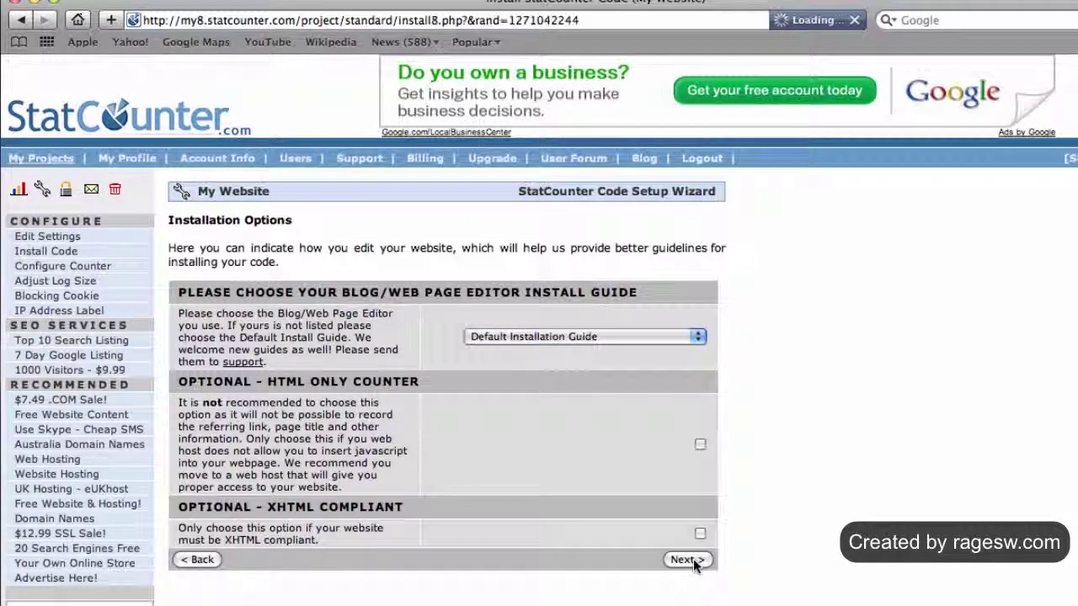
{"action": "scroll", "coordinate": [694, 566], "scroll_direction": "down", "scroll_amount": 3}
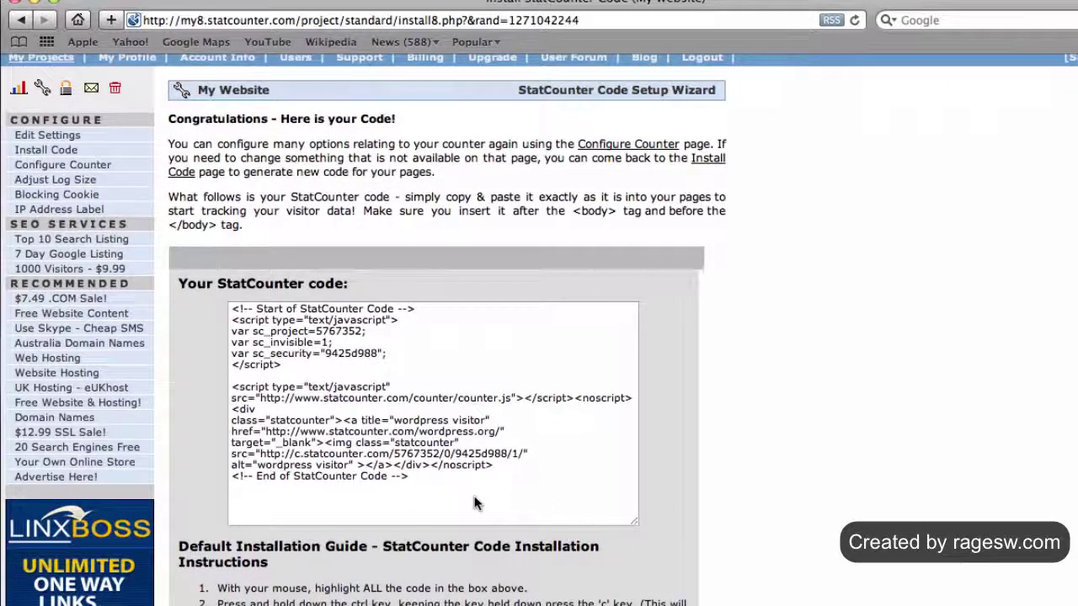
{"action": "left_click", "coordinate": [371, 453]}
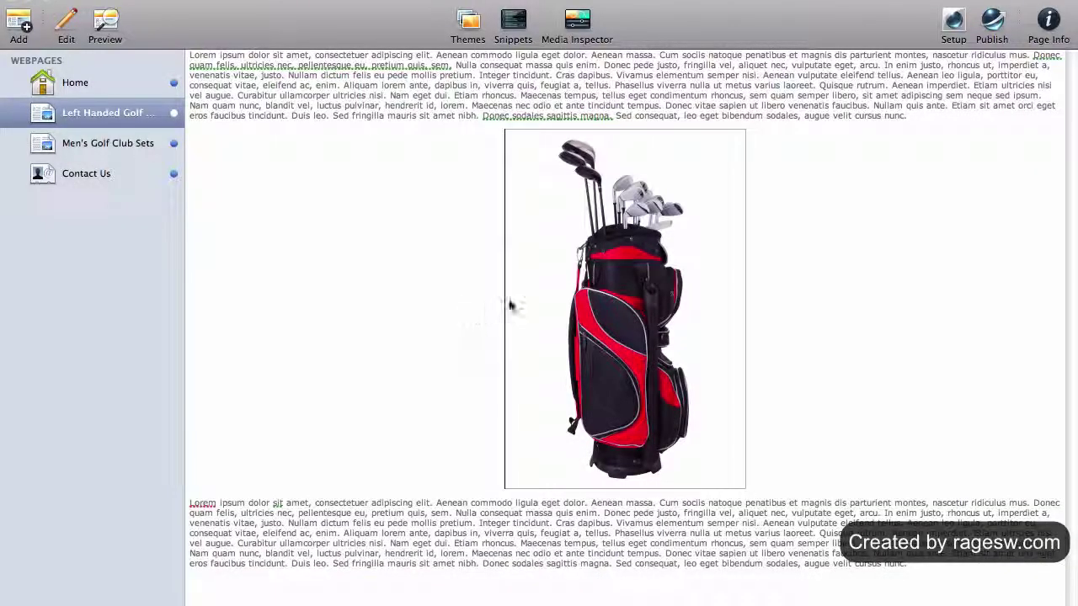
Step: Paste the StatCounter code after the existing Google Analytics script in Setup and confirm with OK
{"action": "left_click", "coordinate": [953, 33]}
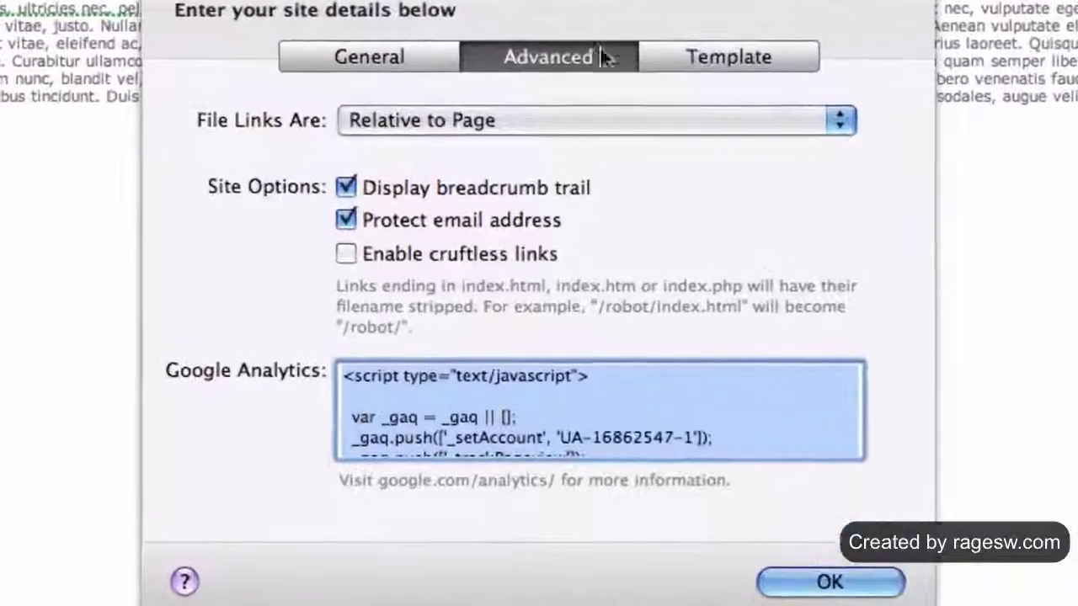
{"action": "left_click", "coordinate": [655, 459]}
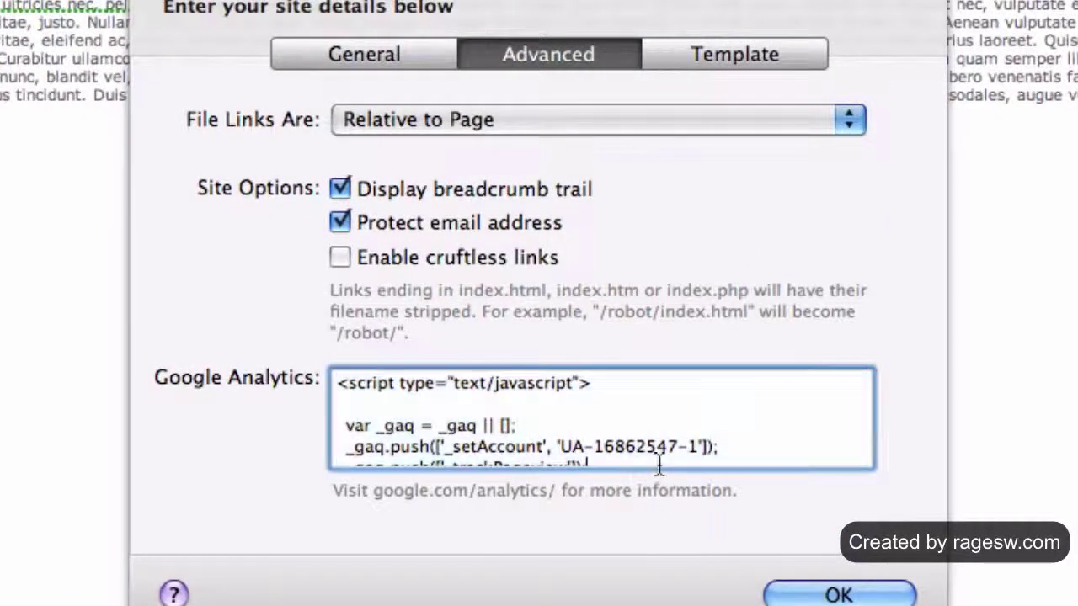
{"action": "key", "text": "Down"}
{"action": "key", "text": "Down"}
{"action": "key", "text": "Down"}
{"action": "key", "text": "Down"}
{"action": "key", "text": "Down"}
{"action": "key", "text": "Down"}
{"action": "key", "text": "Down"}
{"action": "key", "text": "Down"}
{"action": "key", "text": "Down"}
{"action": "key", "text": "Down"}
{"action": "key", "text": "Down"}
{"action": "key", "text": "Down"}
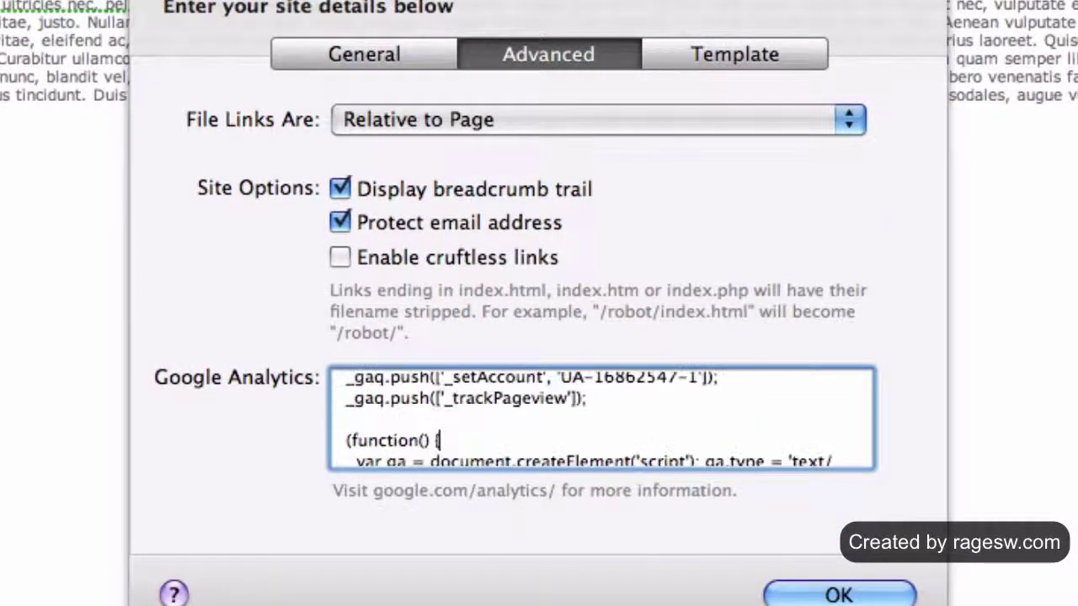
{"action": "right_click", "coordinate": [652, 442]}
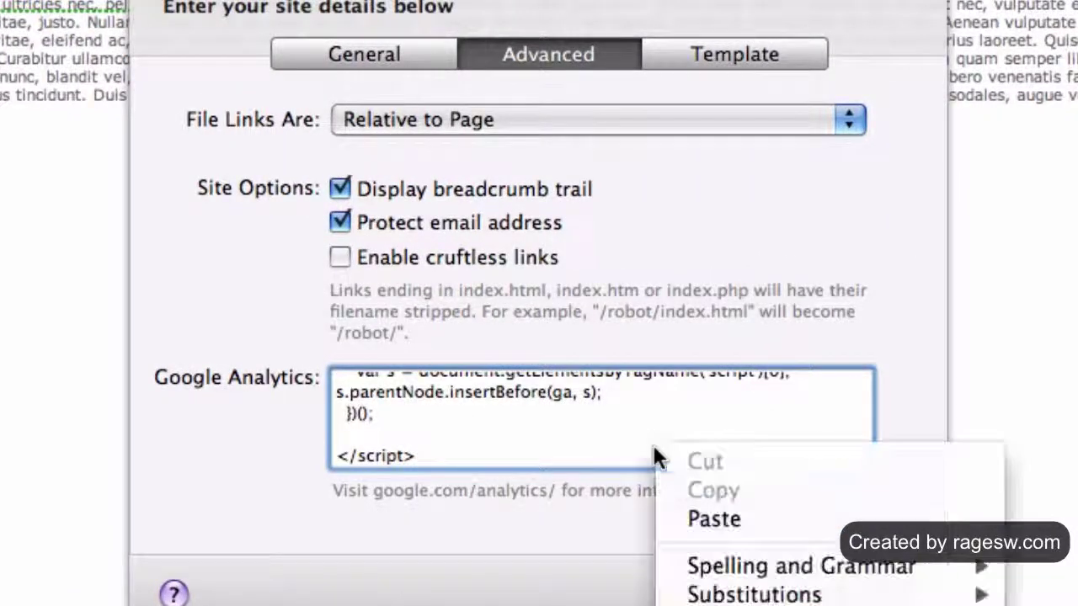
{"action": "left_click", "coordinate": [706, 503]}
{"action": "key", "text": "Up"}
{"action": "key", "text": "Up"}
{"action": "key", "text": "Up"}
{"action": "key", "text": "Up"}
{"action": "key", "text": "Up"}
{"action": "key", "text": "Up"}
{"action": "key", "text": "Up"}
{"action": "key", "text": "Up"}
{"action": "key", "text": "Up"}
{"action": "key", "text": "Up"}
{"action": "key", "text": "Up"}
{"action": "key", "text": "Up"}
{"action": "key", "text": "Up"}
{"action": "key", "text": "Up"}
{"action": "key", "text": "Up"}
{"action": "key", "text": "Up"}
{"action": "key", "text": "Up"}
{"action": "key", "text": "Up"}
{"action": "key", "text": "Up"}
{"action": "key", "text": "Up"}
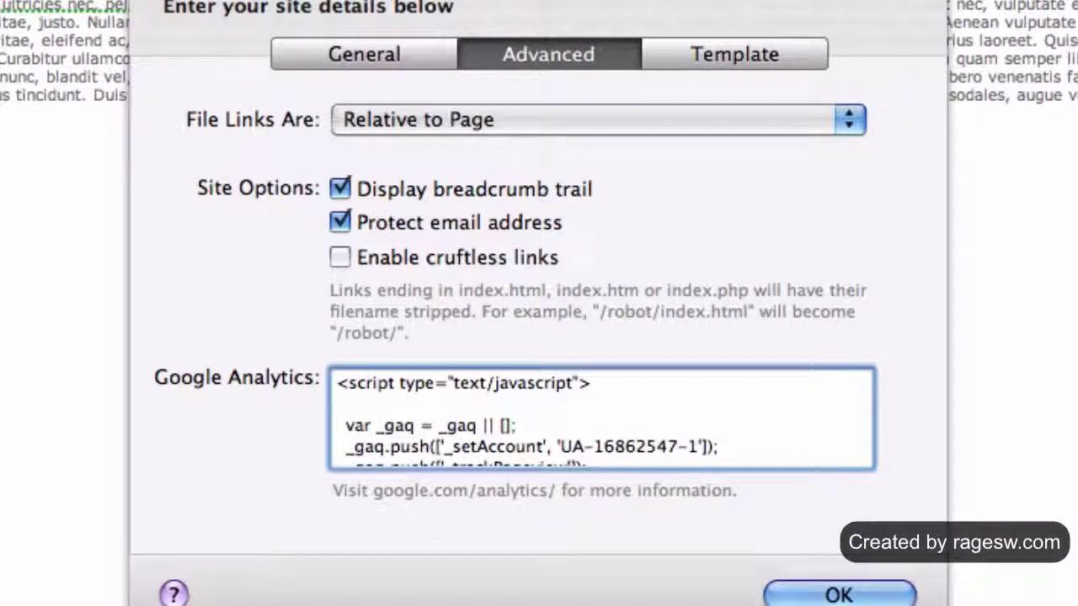
{"action": "left_click", "coordinate": [804, 596]}
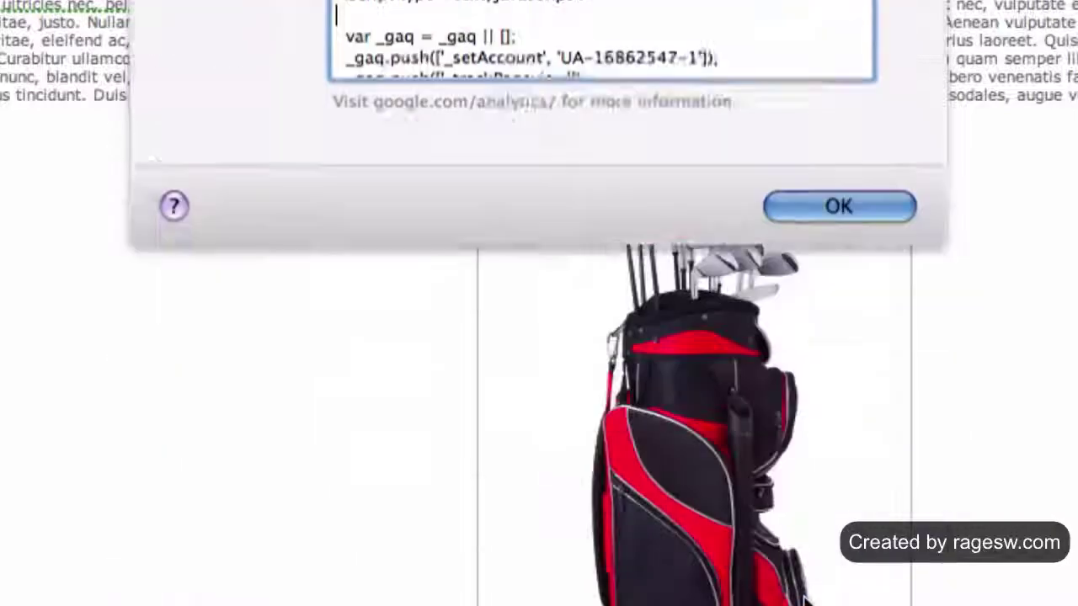